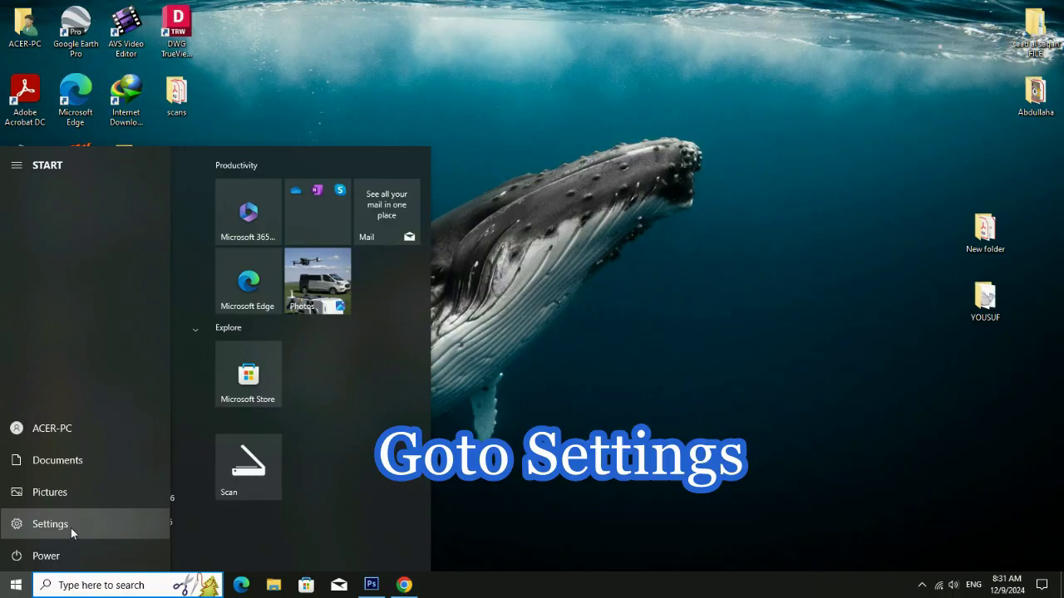
Open the Language page of the Time & Language settings in Windows and go to the Windows display language setting.
{"action": "left_click", "coordinate": [50, 524]}
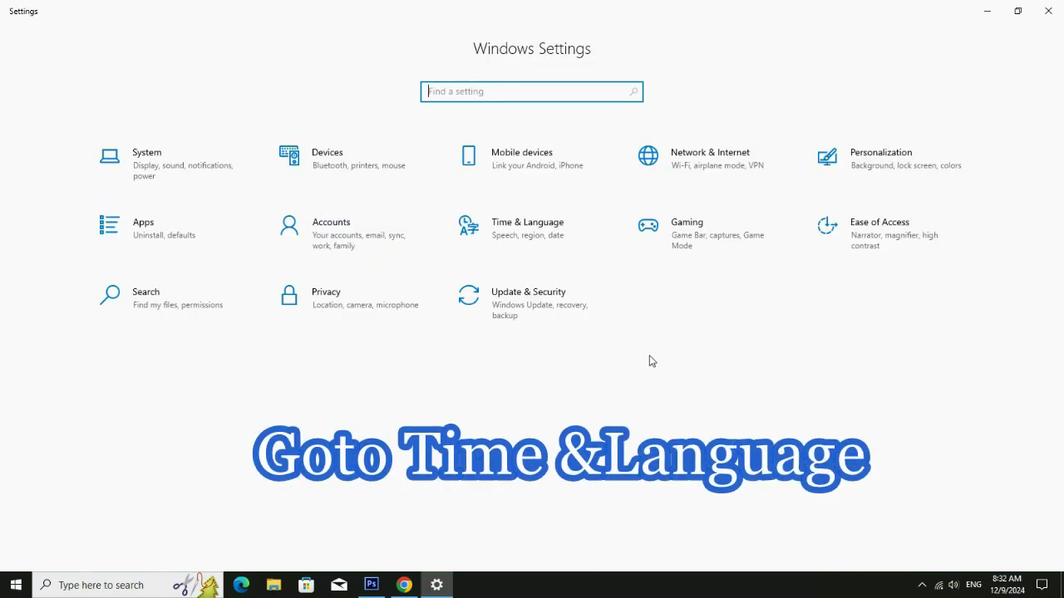
{"action": "left_click", "coordinate": [552, 241]}
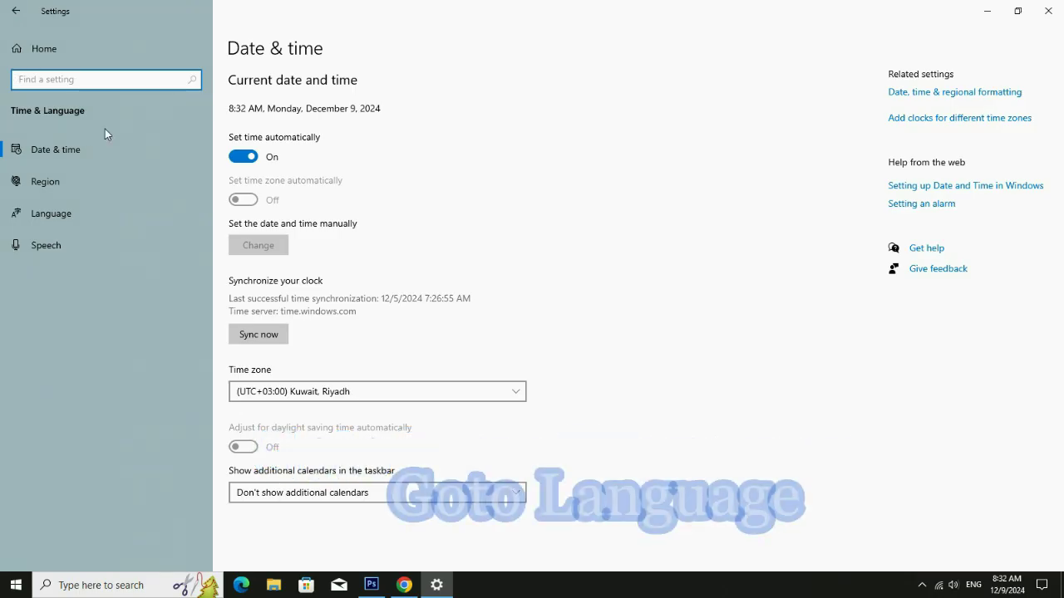
{"action": "left_click", "coordinate": [93, 217]}
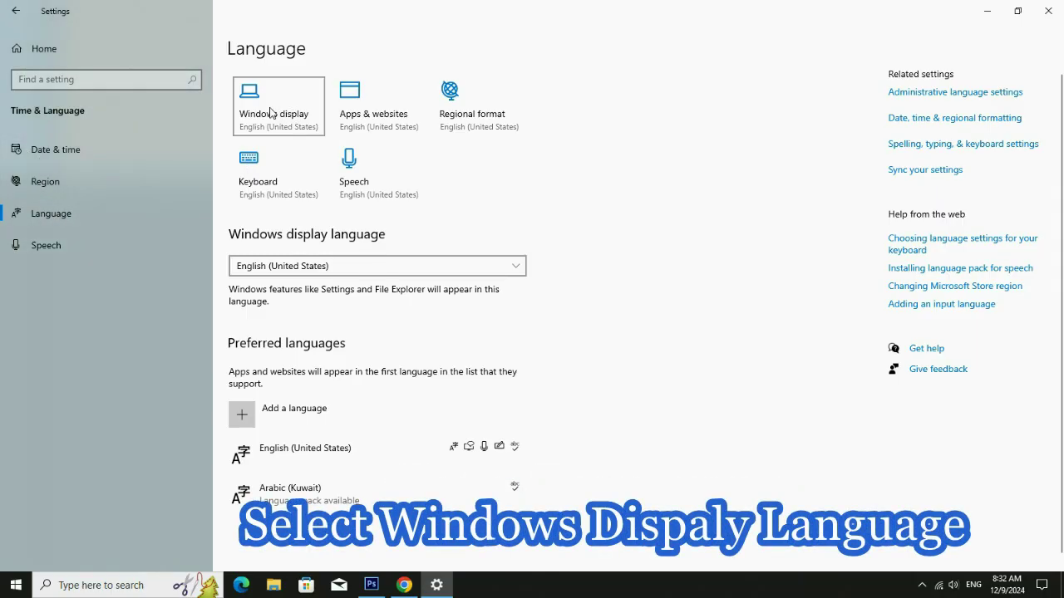
{"action": "left_click", "coordinate": [269, 113]}
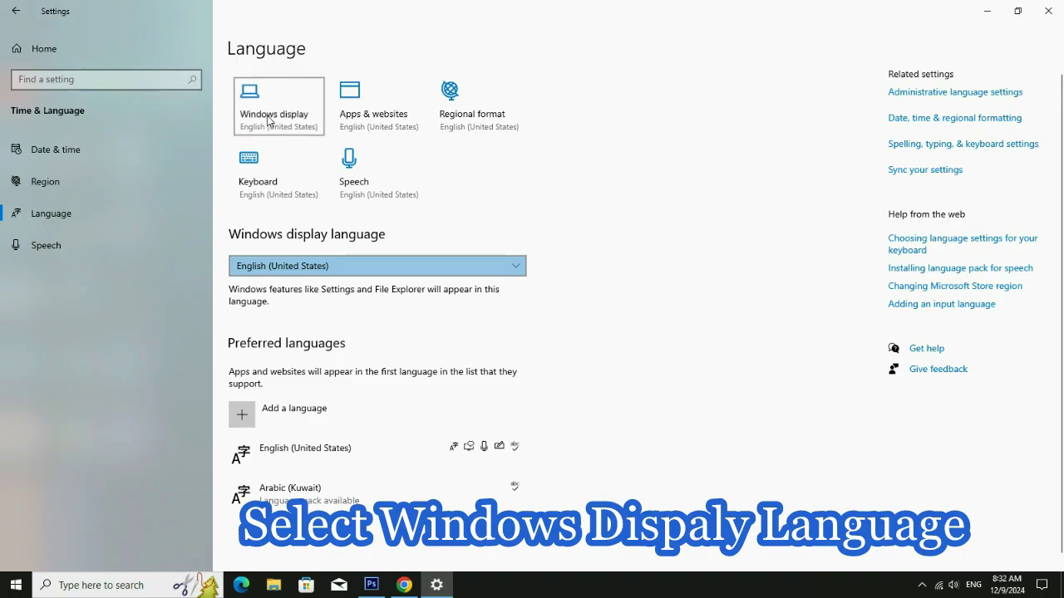
{"action": "left_click", "coordinate": [71, 213]}
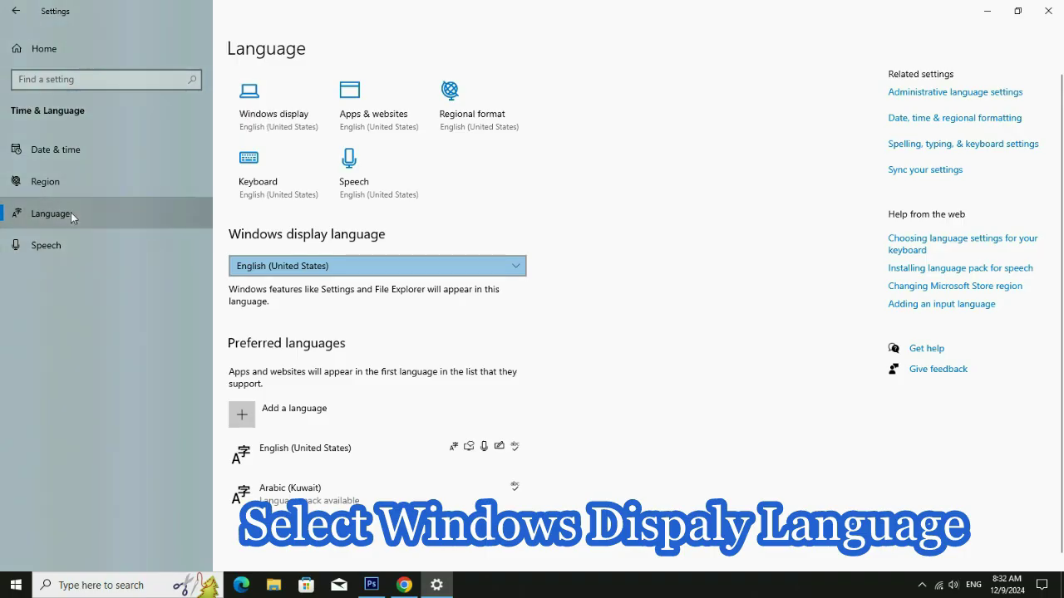
{"action": "left_click", "coordinate": [287, 112]}
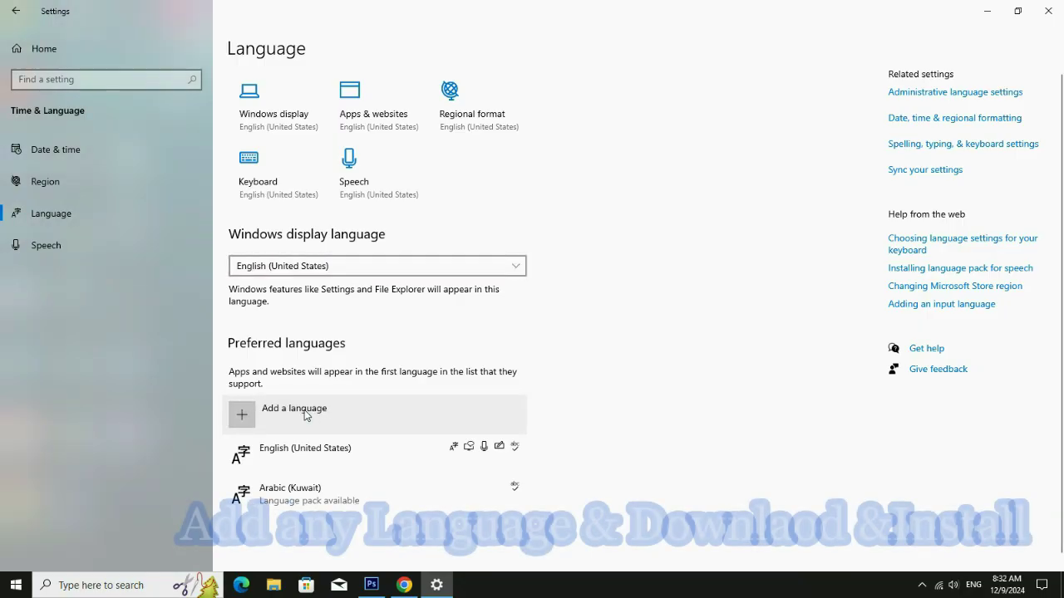
Start adding a preferred language, search the available languages for "te" and choose Telugu to continue to its features.
{"action": "left_click", "coordinate": [306, 416]}
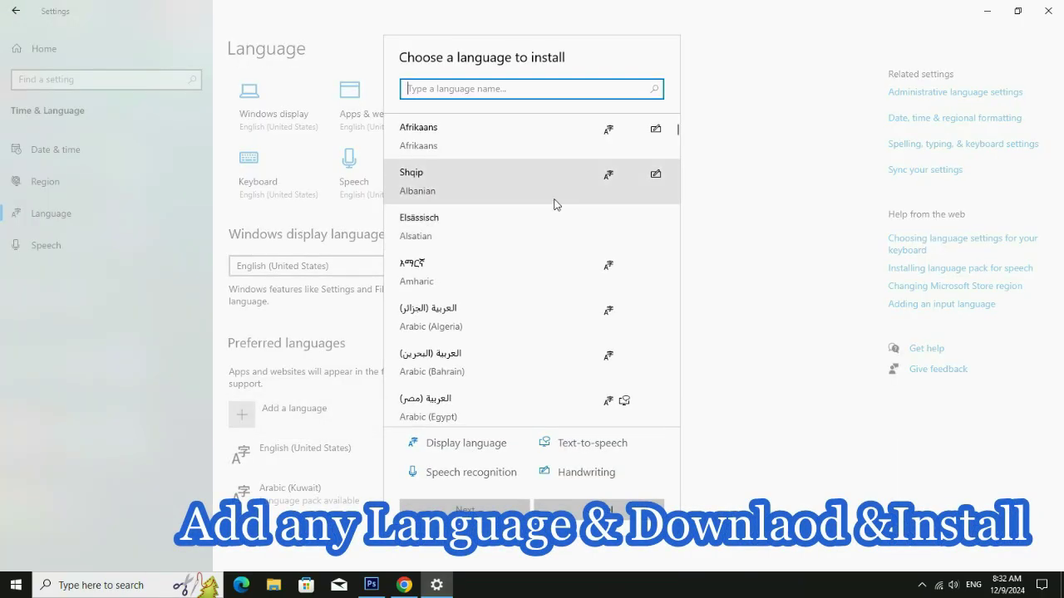
{"action": "scroll", "coordinate": [552, 212], "scroll_direction": "down", "scroll_amount": 1}
{"action": "scroll", "coordinate": [551, 215], "scroll_direction": "down", "scroll_amount": 4}
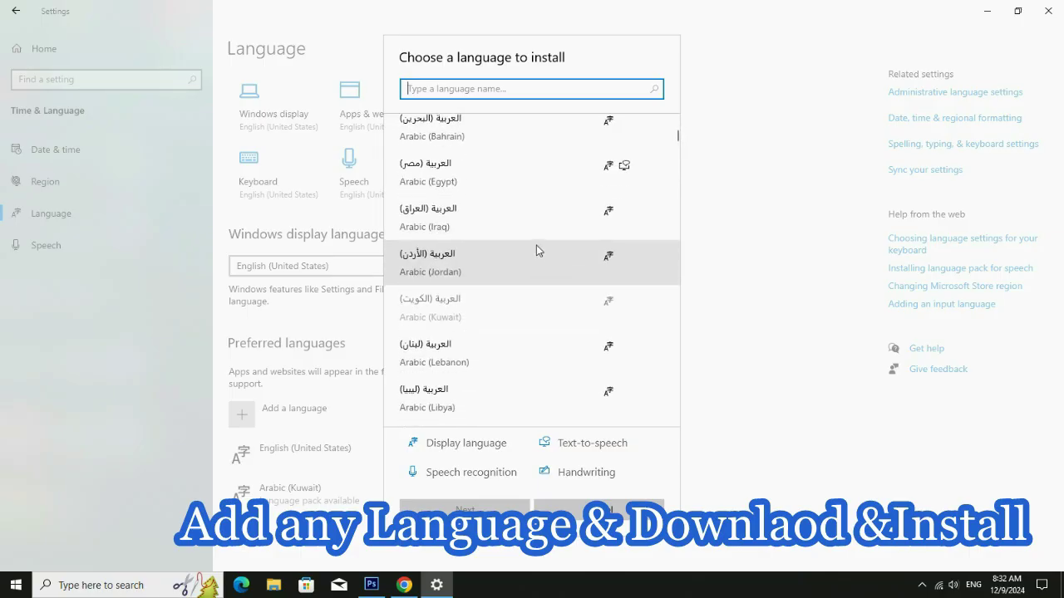
{"action": "scroll", "coordinate": [536, 247], "scroll_direction": "down", "scroll_amount": 4}
{"action": "scroll", "coordinate": [542, 248], "scroll_direction": "down", "scroll_amount": 6}
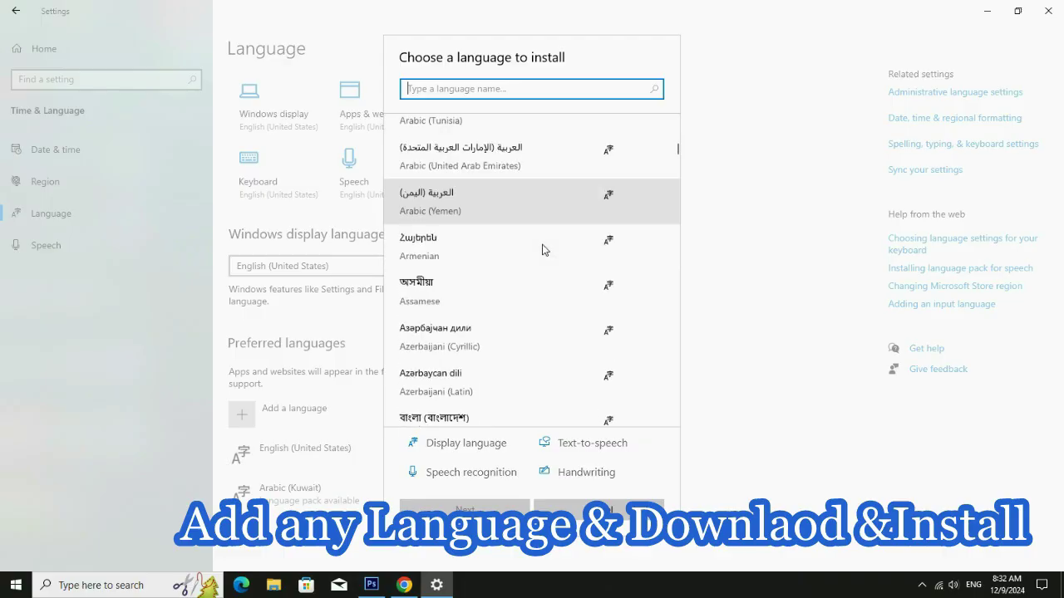
{"action": "scroll", "coordinate": [542, 248], "scroll_direction": "down", "scroll_amount": 3}
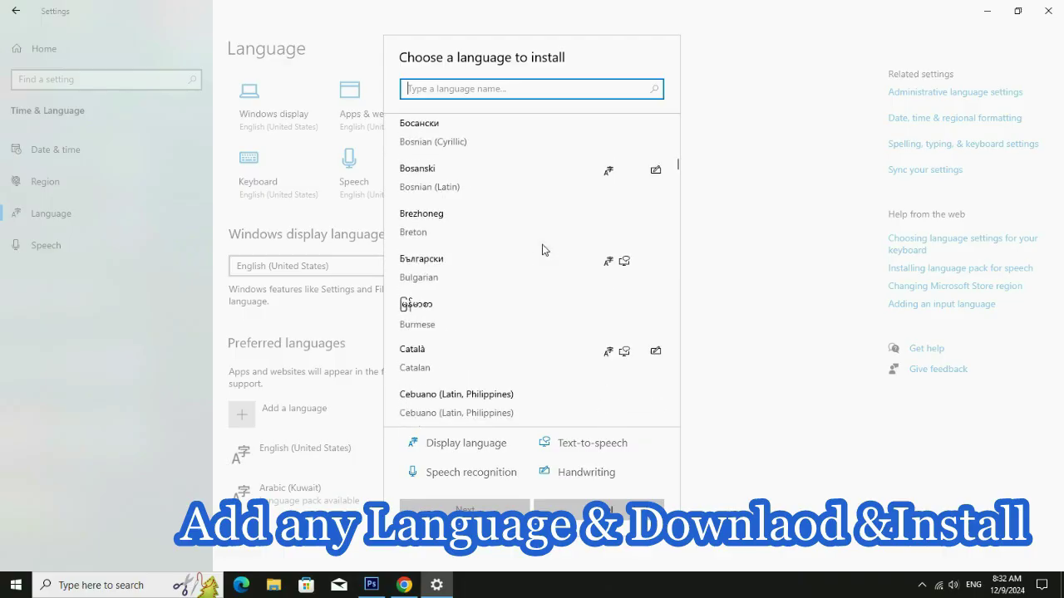
{"action": "scroll", "coordinate": [542, 249], "scroll_direction": "down", "scroll_amount": 3}
{"action": "scroll", "coordinate": [542, 248], "scroll_direction": "down", "scroll_amount": 4}
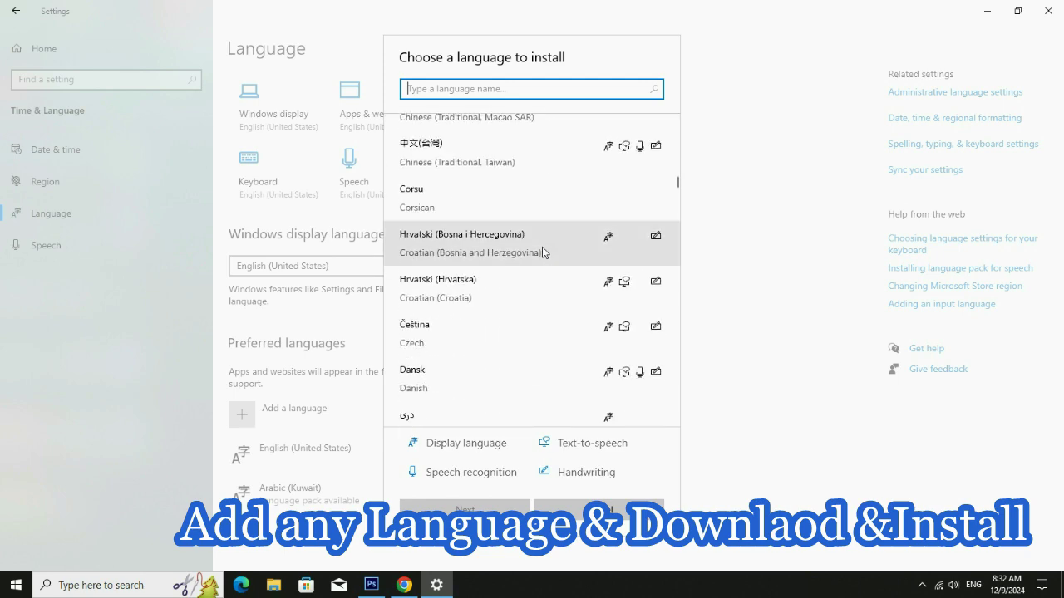
{"action": "type", "text": "te"}
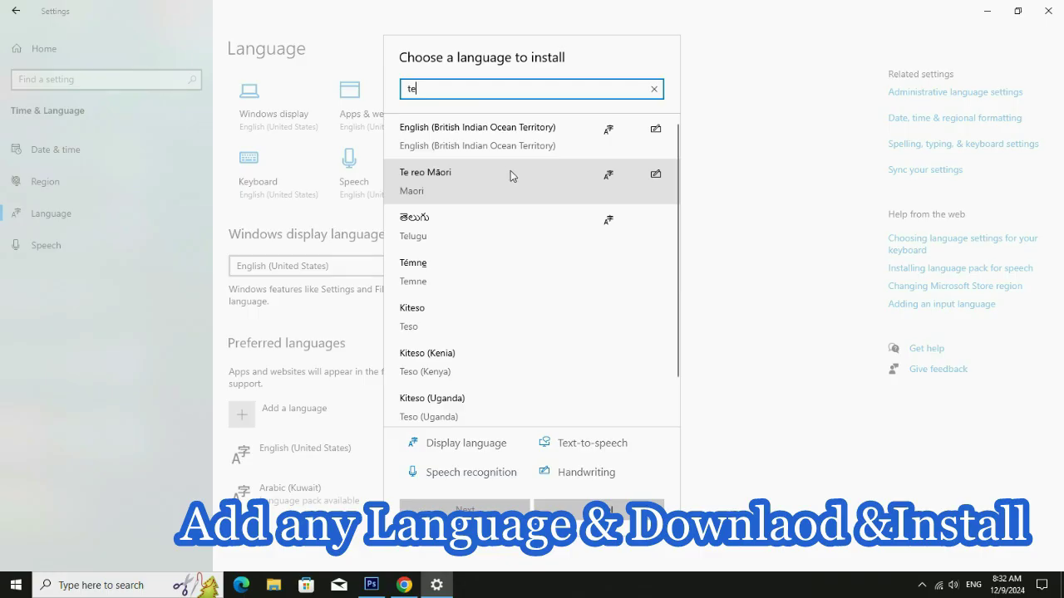
{"action": "left_click", "coordinate": [564, 231]}
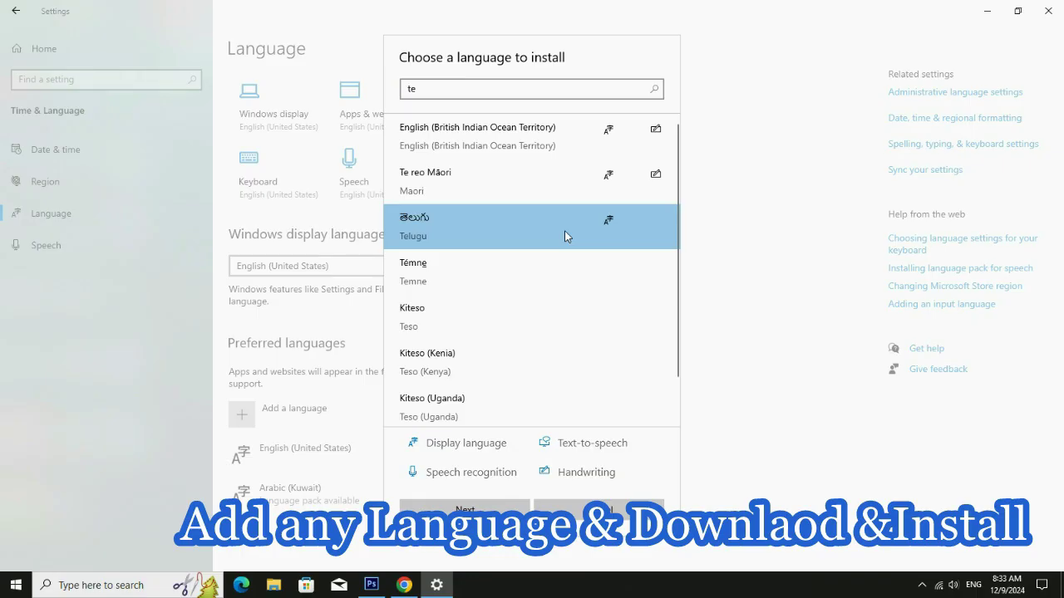
{"action": "key", "text": "Return"}
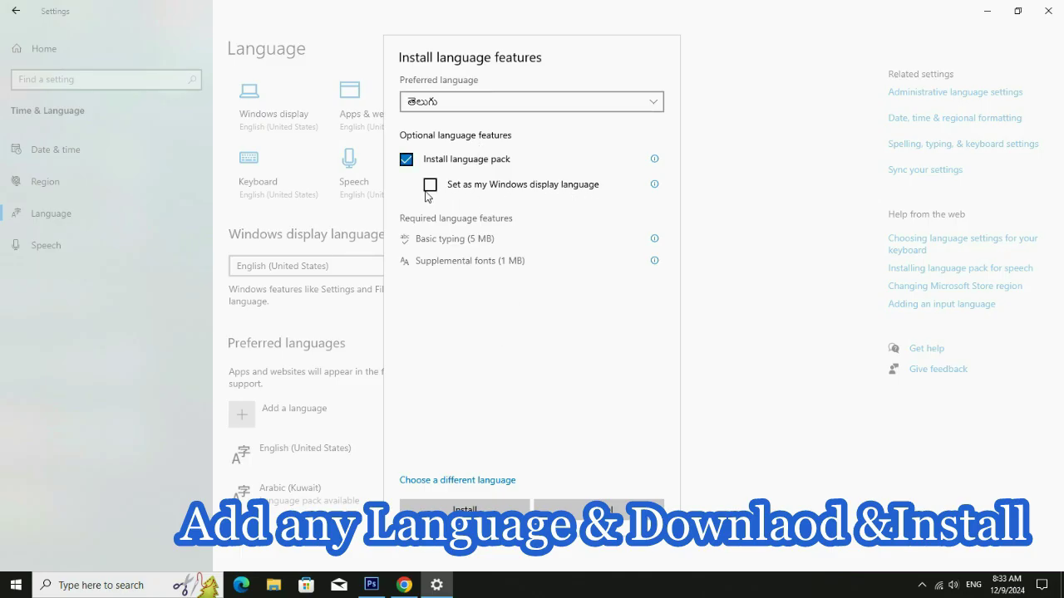
Set Telugu as the Windows display language and install its language pack.
{"action": "left_click", "coordinate": [430, 186]}
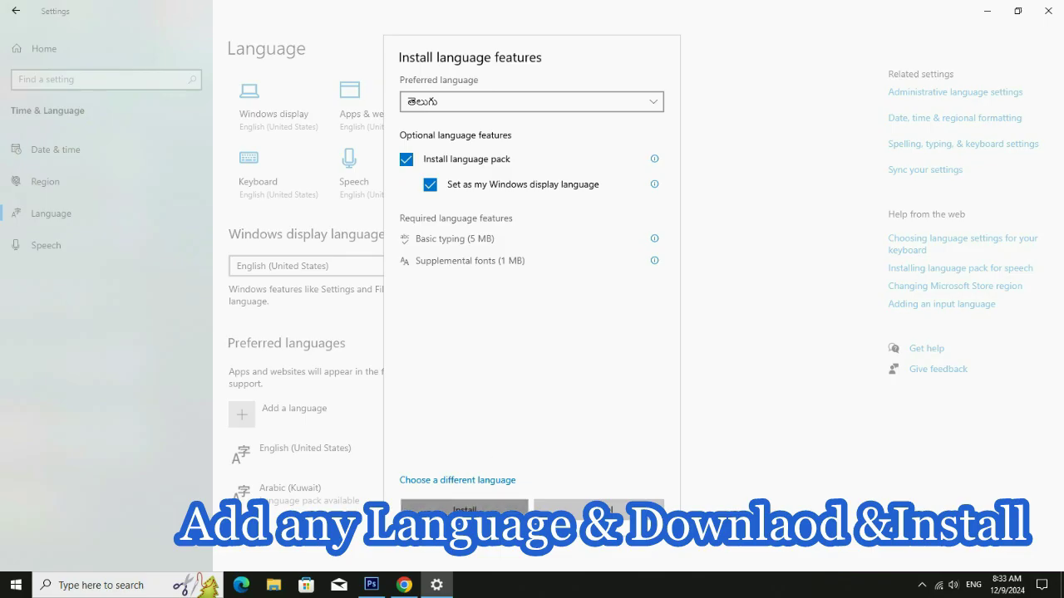
{"action": "left_click", "coordinate": [464, 508]}
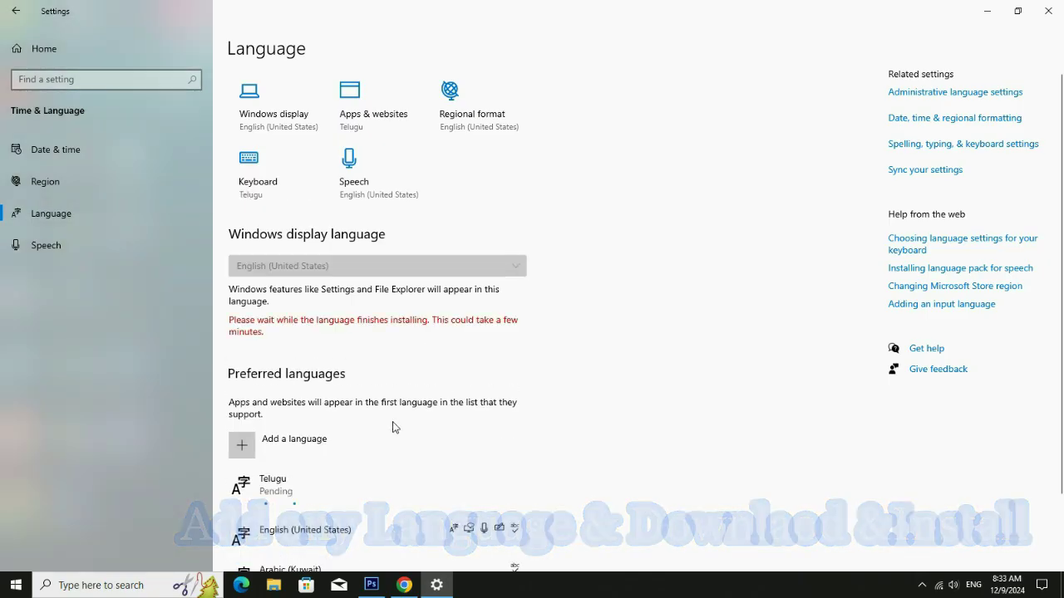
{"action": "scroll", "coordinate": [404, 434], "scroll_direction": "down", "scroll_amount": 2}
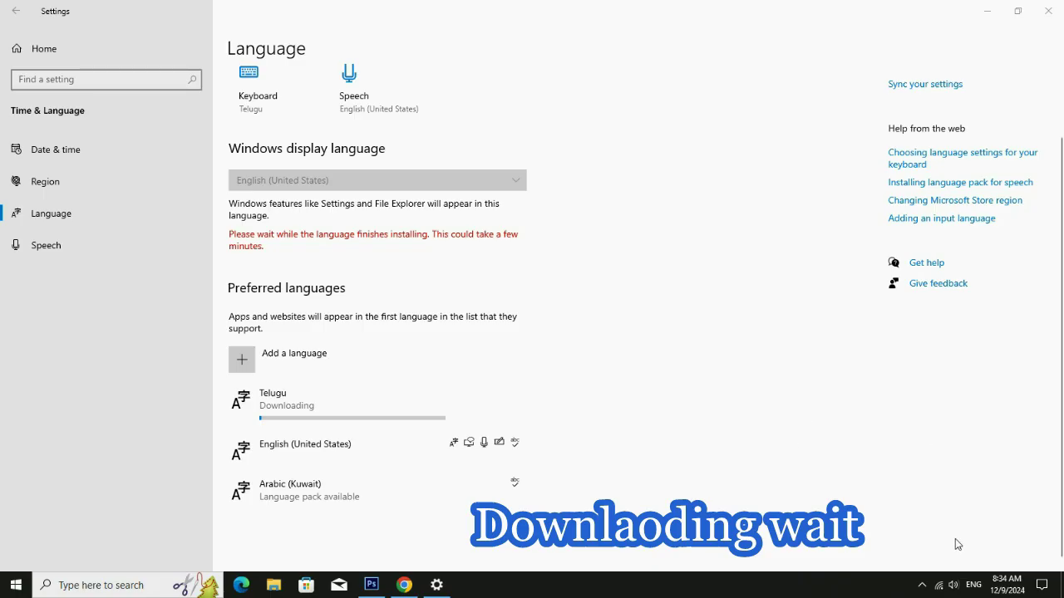
{"action": "scroll", "coordinate": [995, 549], "scroll_direction": "down", "scroll_amount": 1}
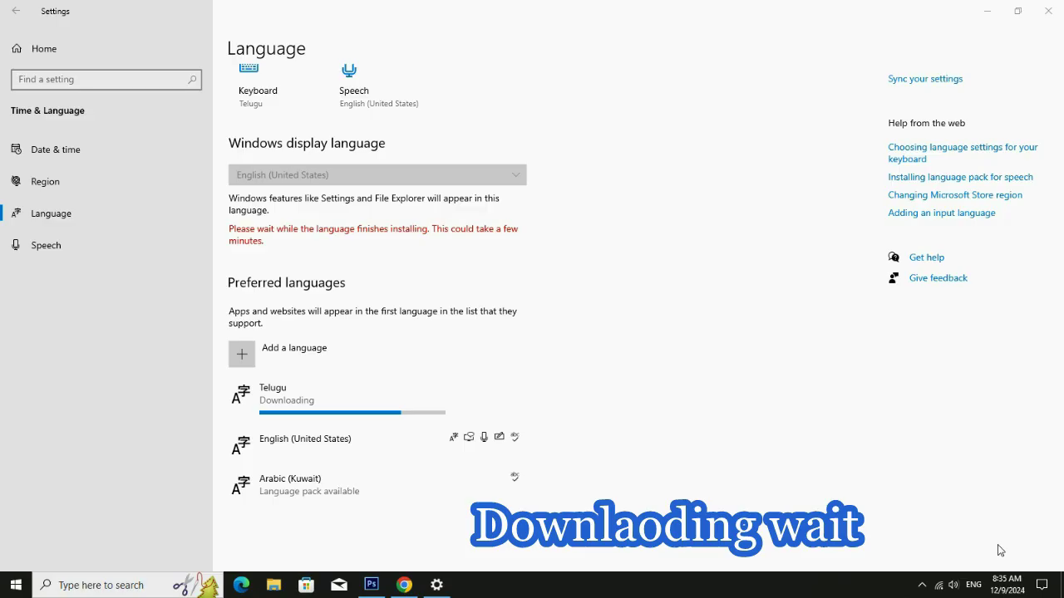
Check the language options for Telugu, return to the Language page and close Settings.
{"action": "left_click", "coordinate": [398, 395]}
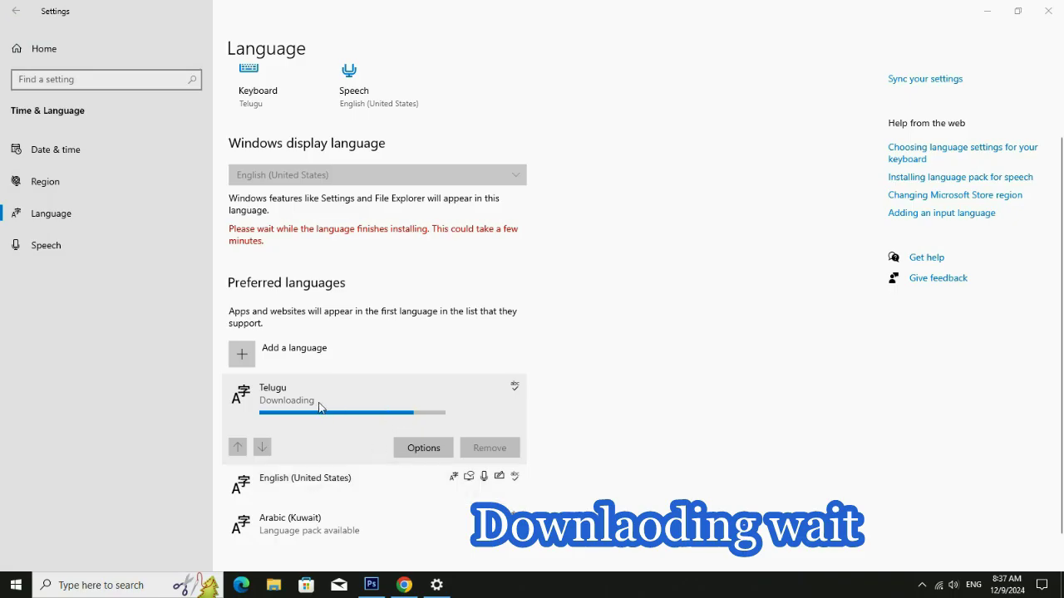
{"action": "left_click", "coordinate": [434, 450]}
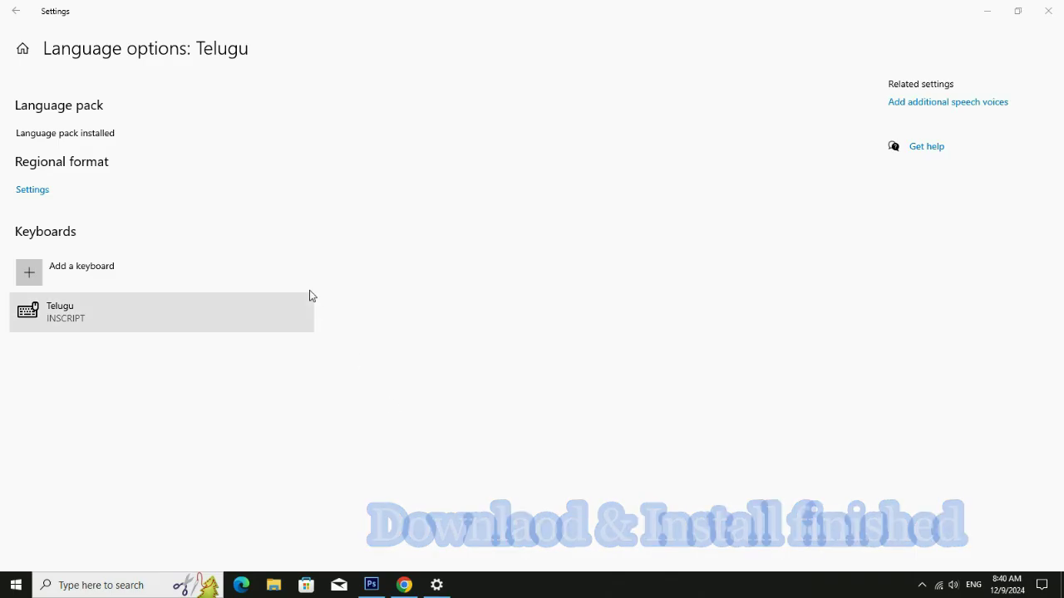
{"action": "left_click", "coordinate": [10, 13]}
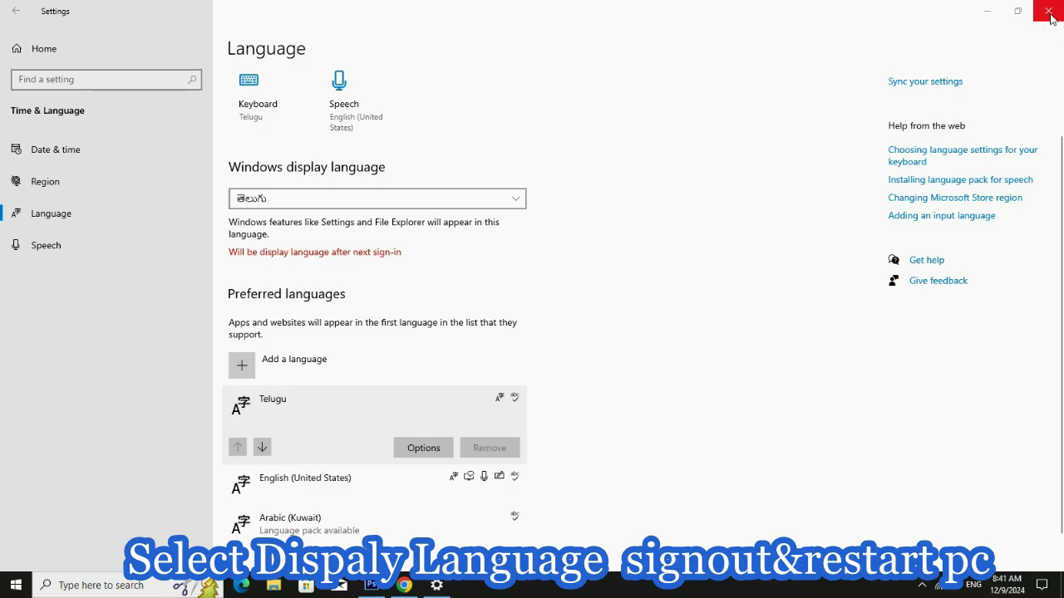
{"action": "left_click", "coordinate": [1049, 13]}
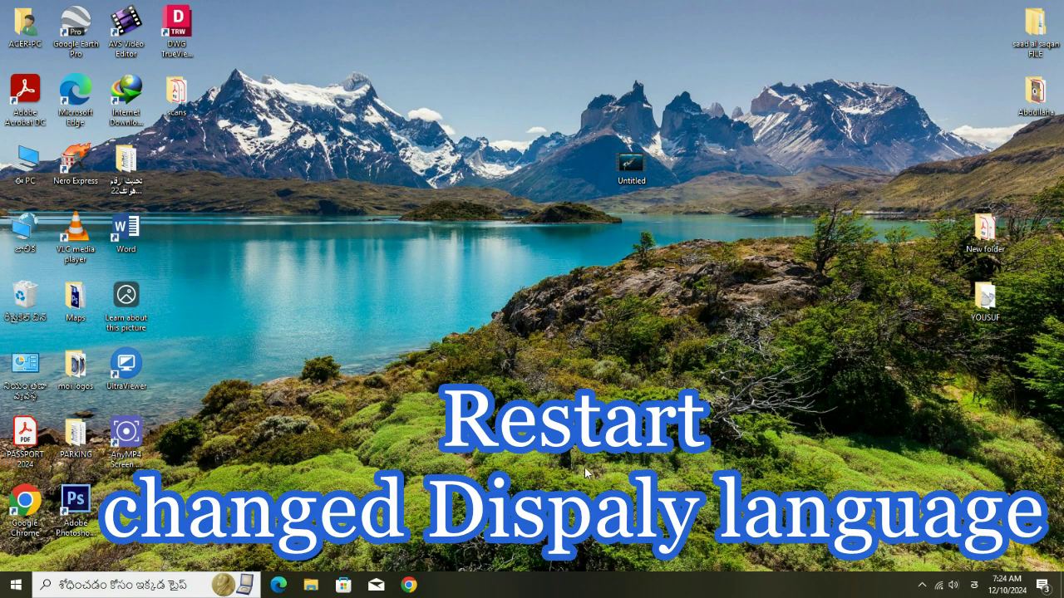
Examine the translated commands in the desktop's context menu and refresh the desktop.
{"action": "right_click", "coordinate": [425, 249]}
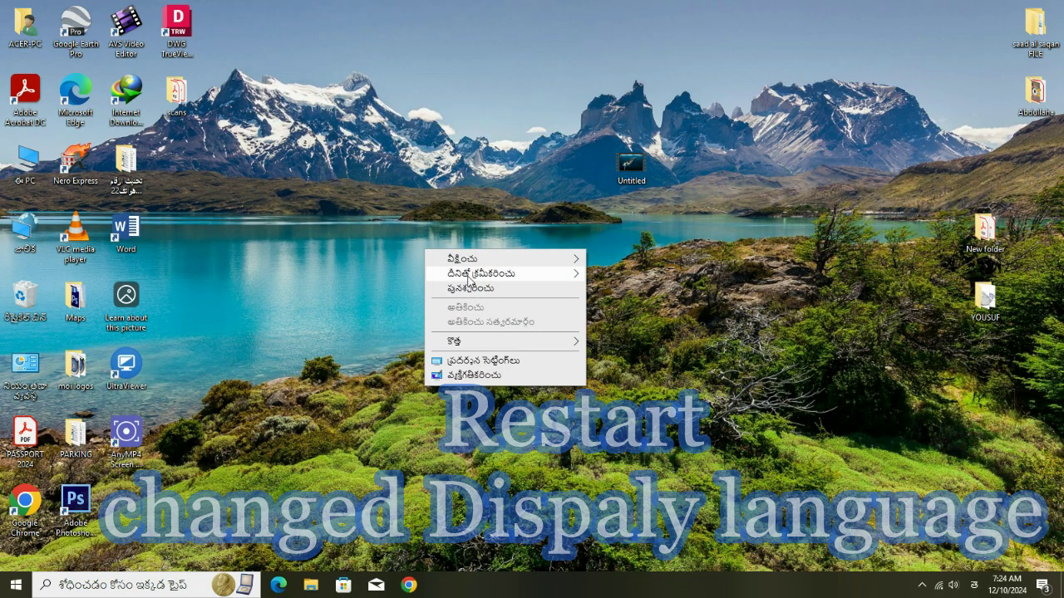
{"action": "mouse_move", "coordinate": [484, 279]}
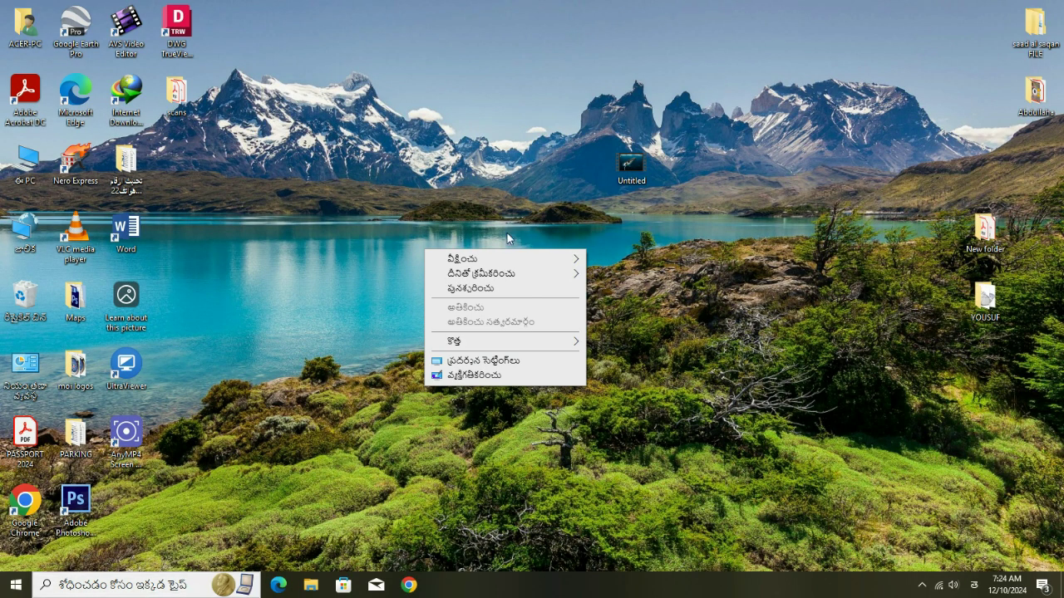
{"action": "left_click", "coordinate": [483, 289]}
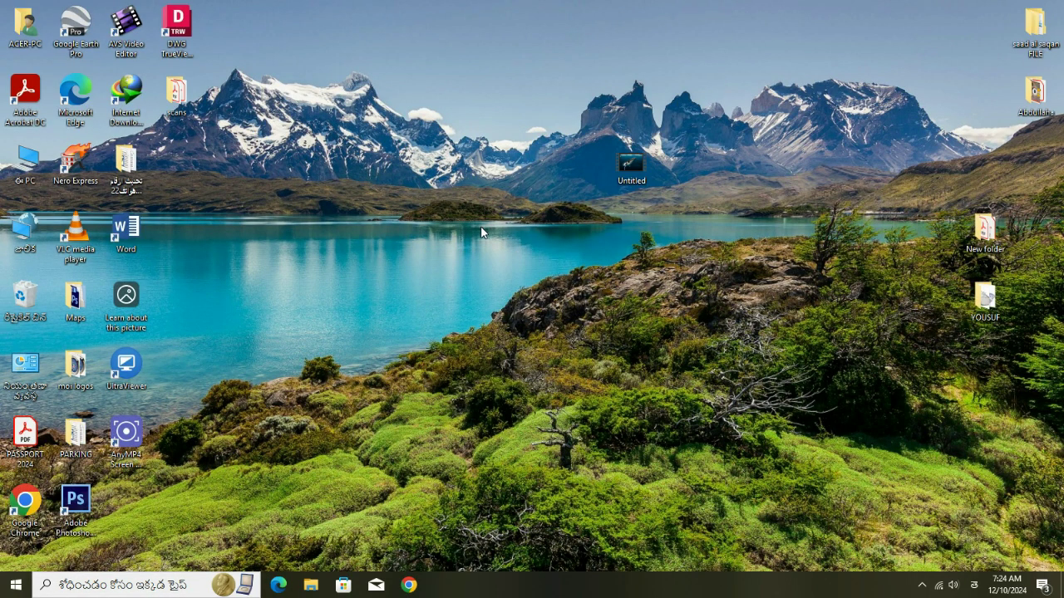
{"action": "right_click", "coordinate": [440, 191]}
{"action": "left_click", "coordinate": [482, 228]}
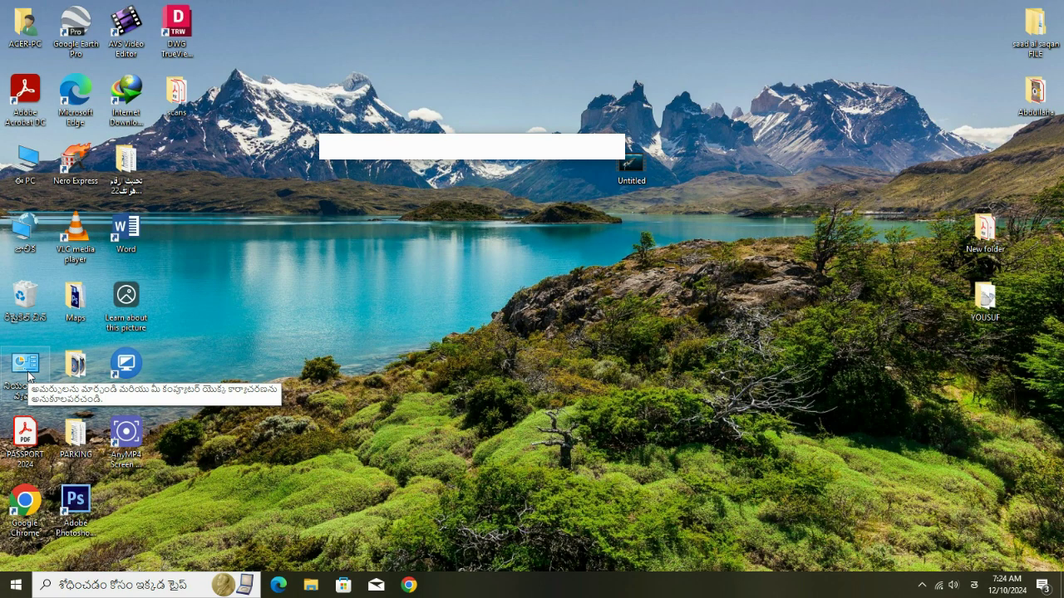
Open the Control Panel and examine the display language there, in the Start menu's app list and in Windows search.
{"action": "double_click", "coordinate": [28, 372]}
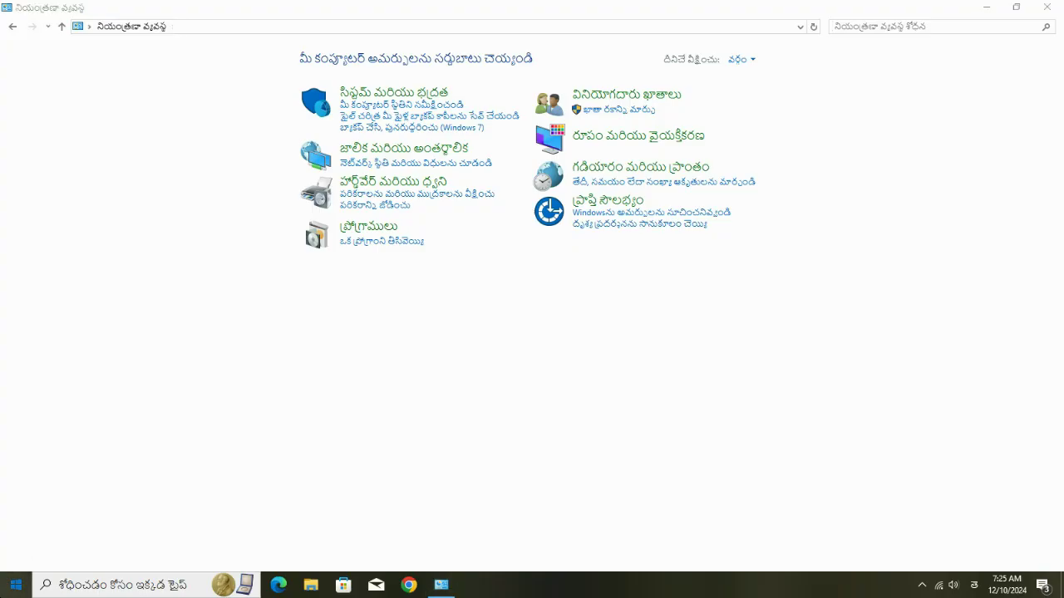
{"action": "left_click", "coordinate": [16, 584]}
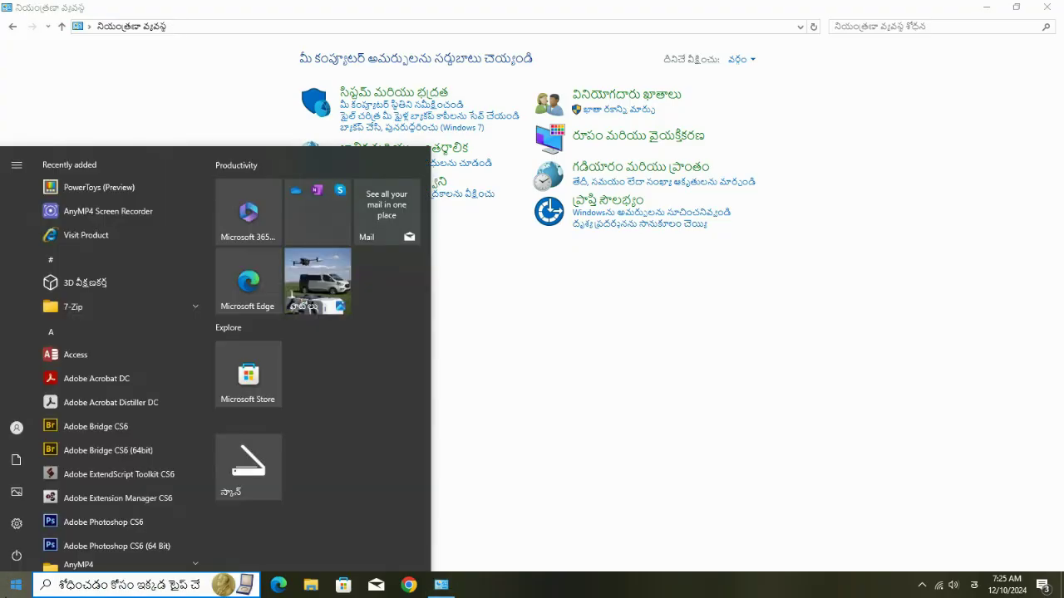
{"action": "scroll", "coordinate": [106, 511], "scroll_direction": "down", "scroll_amount": 10}
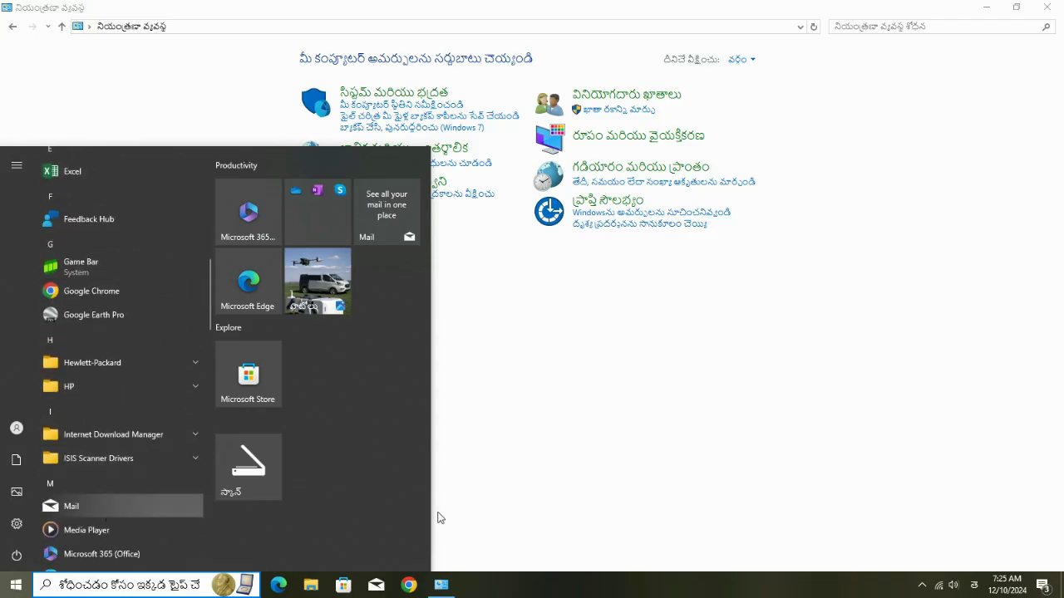
{"action": "left_click", "coordinate": [755, 446]}
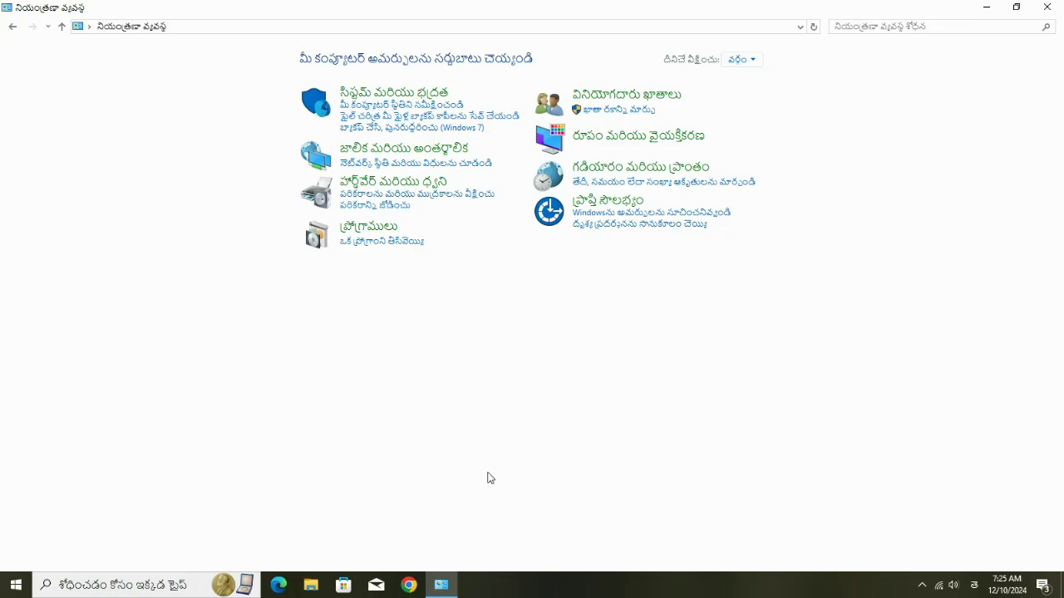
{"action": "left_click", "coordinate": [167, 587]}
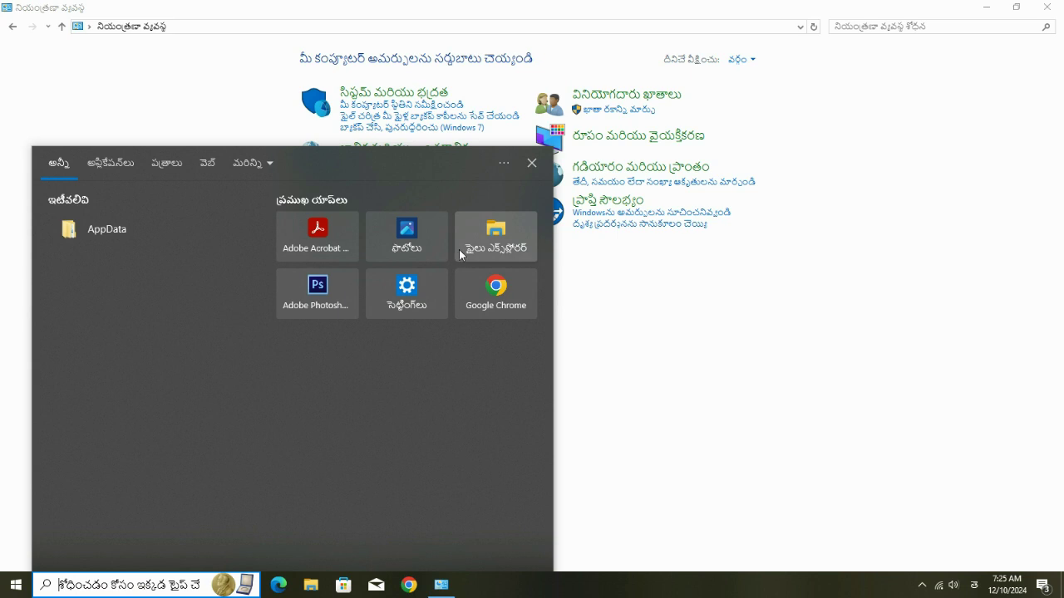
{"action": "left_click", "coordinate": [643, 301]}
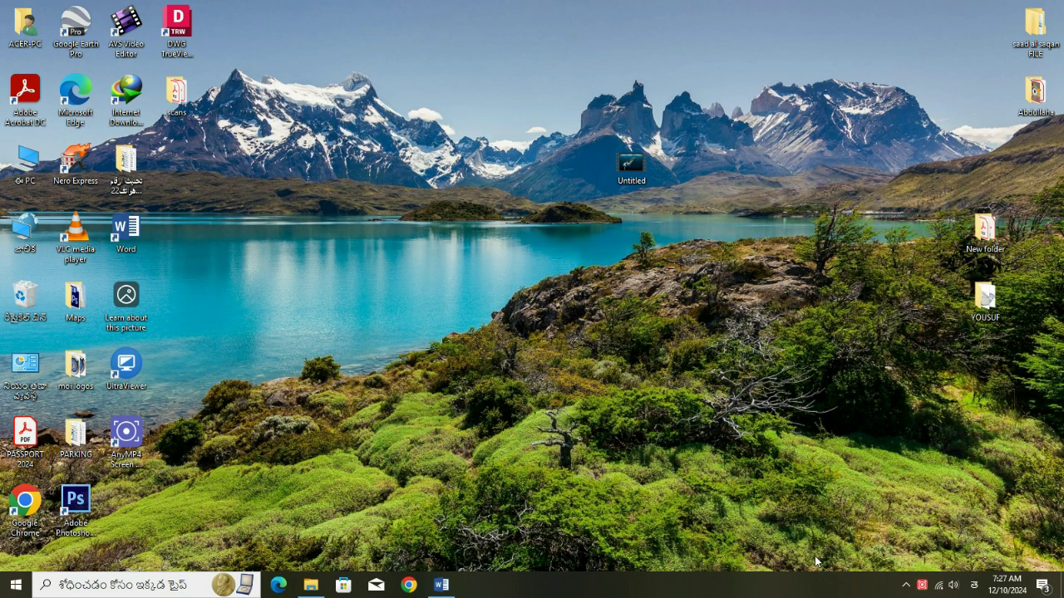
Check the available keyboard layouts, switch to the blank document in Word and make sure the Telugu keyboard is selected.
{"action": "left_click", "coordinate": [974, 585]}
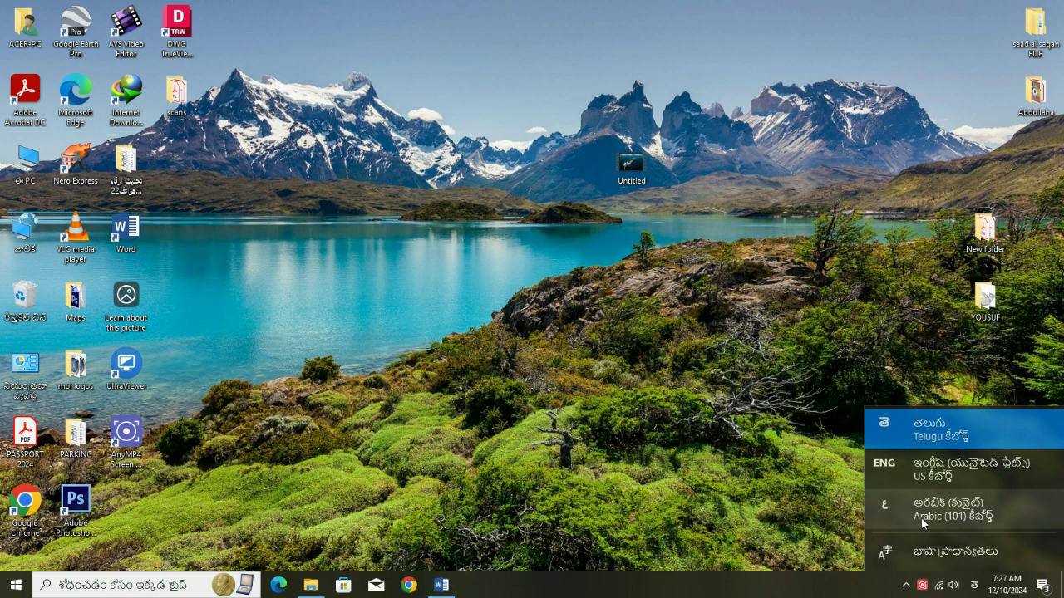
{"action": "left_click", "coordinate": [445, 589]}
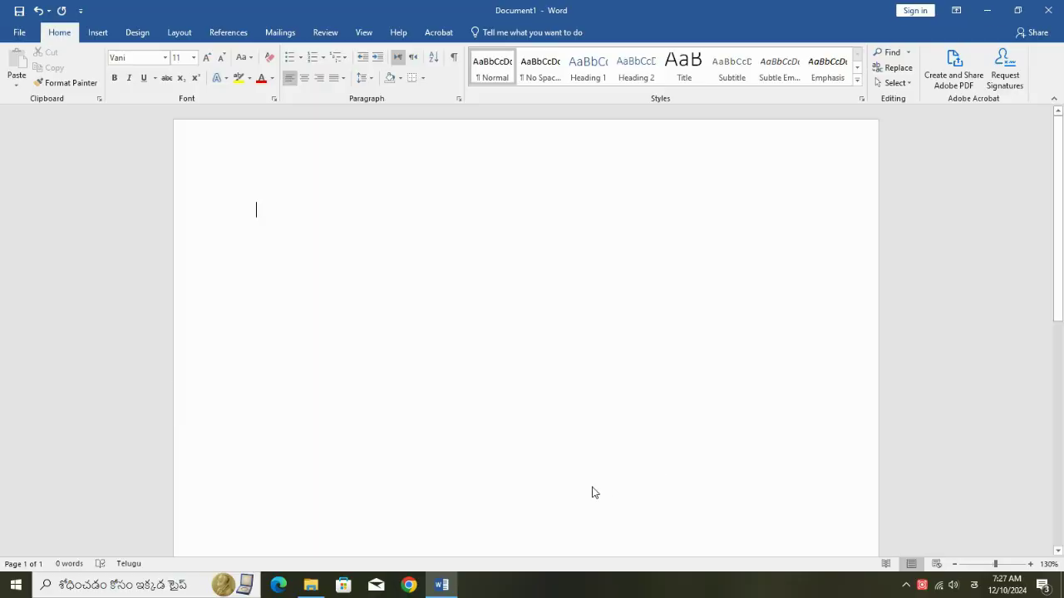
{"action": "left_click", "coordinate": [973, 587]}
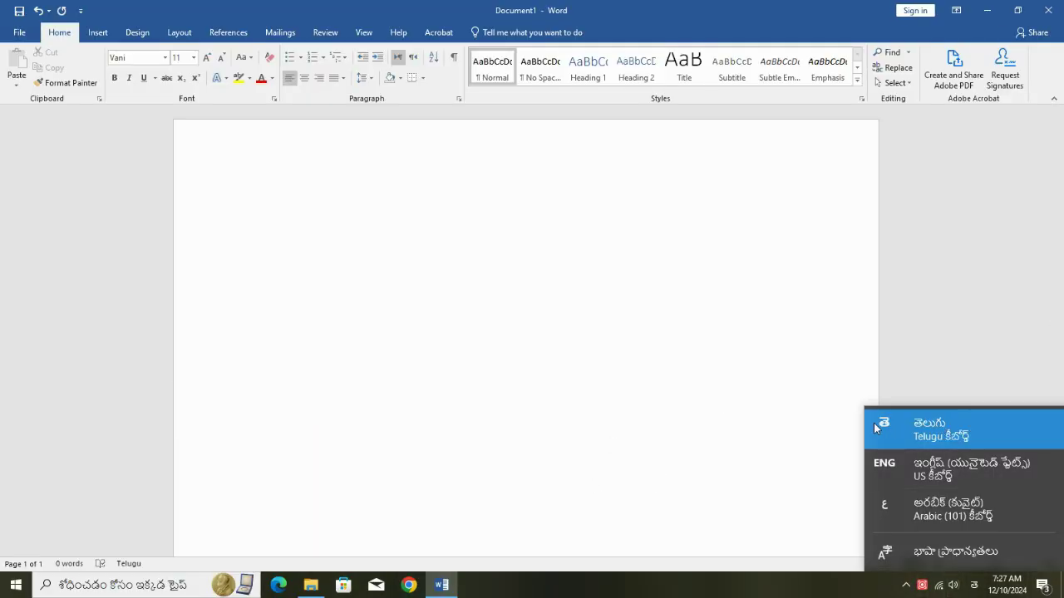
{"action": "left_click", "coordinate": [345, 241]}
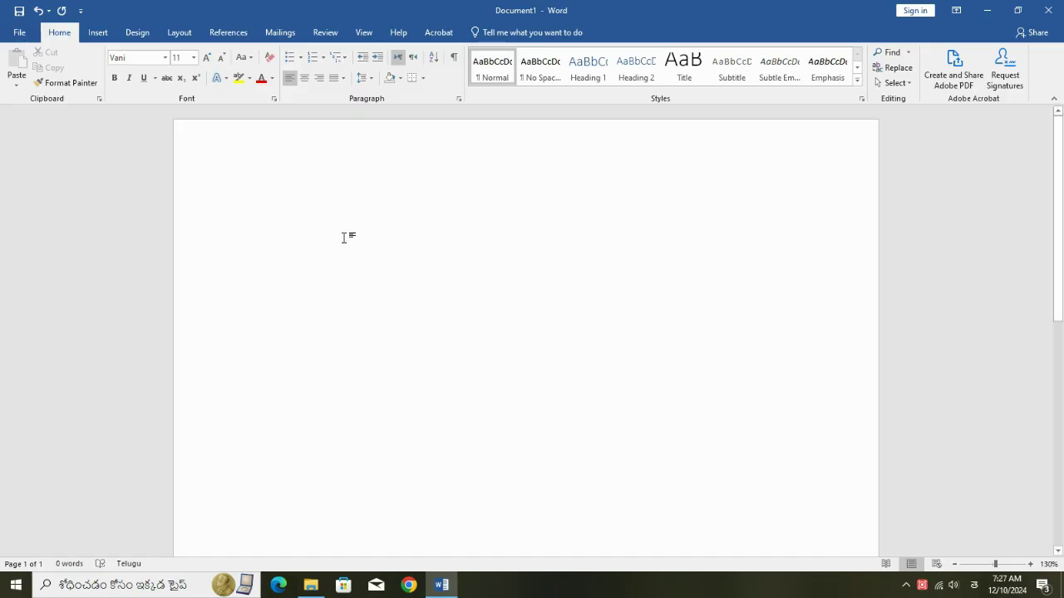
Write "హగి జ్పుగదపి" and "దగేగదిప గద" on two lines of the document and dismiss the missing proofing tools notice.
{"action": "type", "text": "హగి జ్వగదపే"}
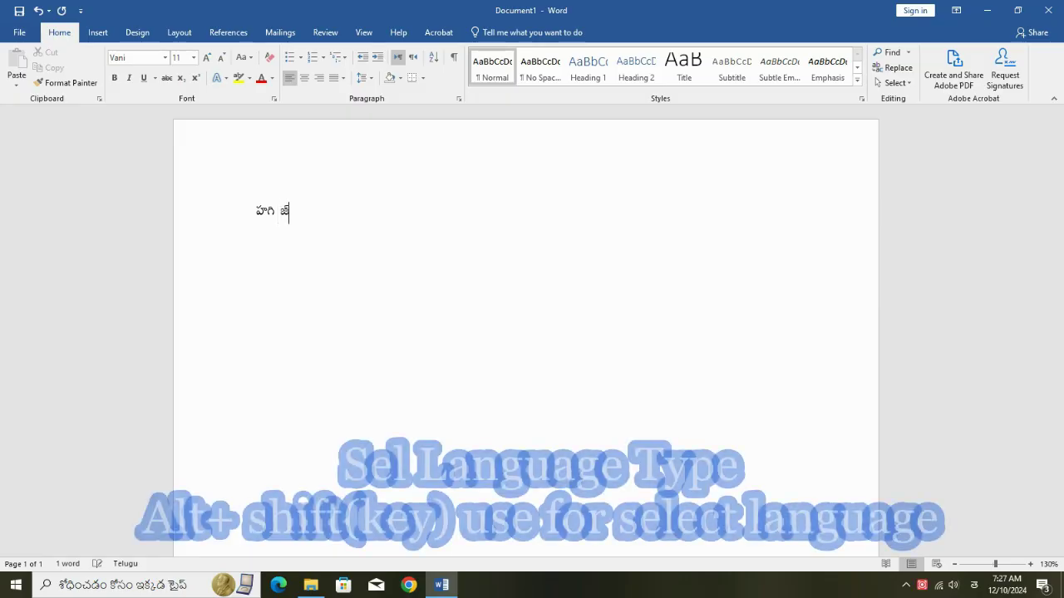
{"action": "key", "text": "Return"}
{"action": "type", "text": "దగగదప గప"}
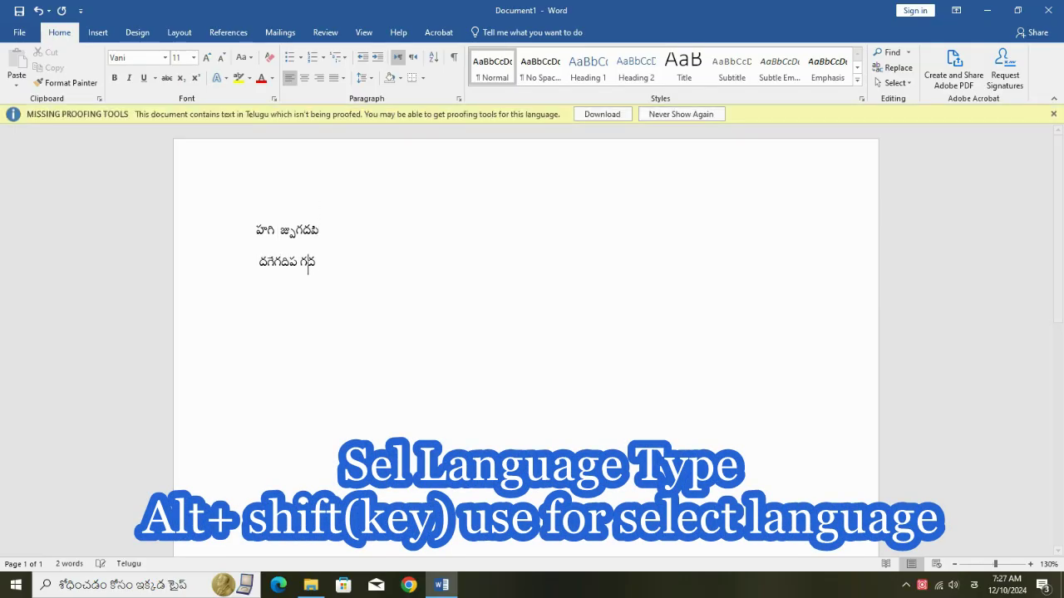
{"action": "left_click", "coordinate": [1053, 114]}
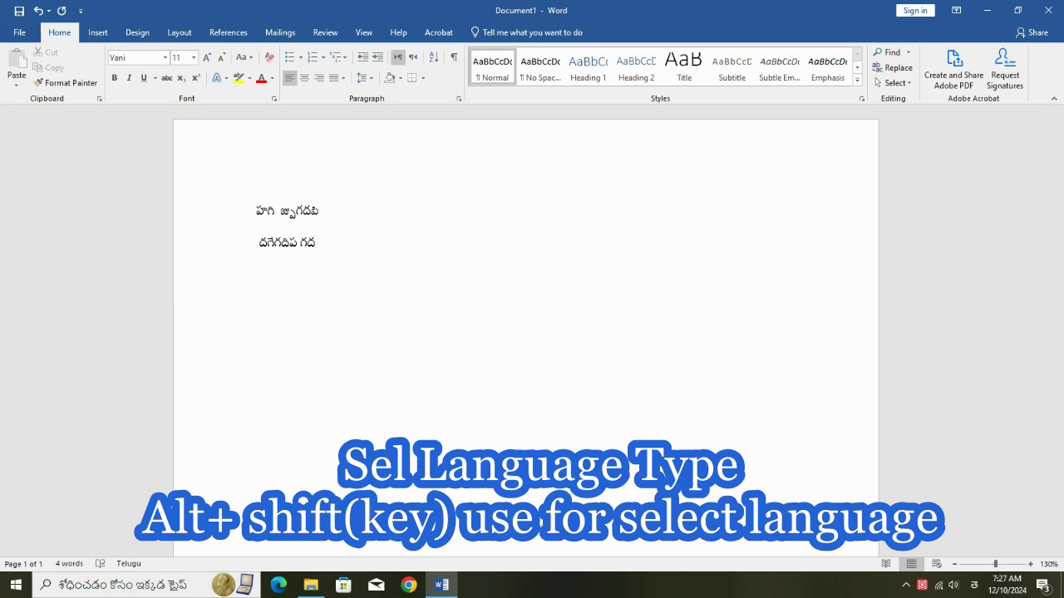
Extend the second line with "హది హగ రగంమరకనపంమహగజనపమహ" and add a third line reading "హగ వేమరగనెంమరగ హు 78 8హేగే".
{"action": "type", "text": "హది హగ రగంమరకనపంమహగజనక"}
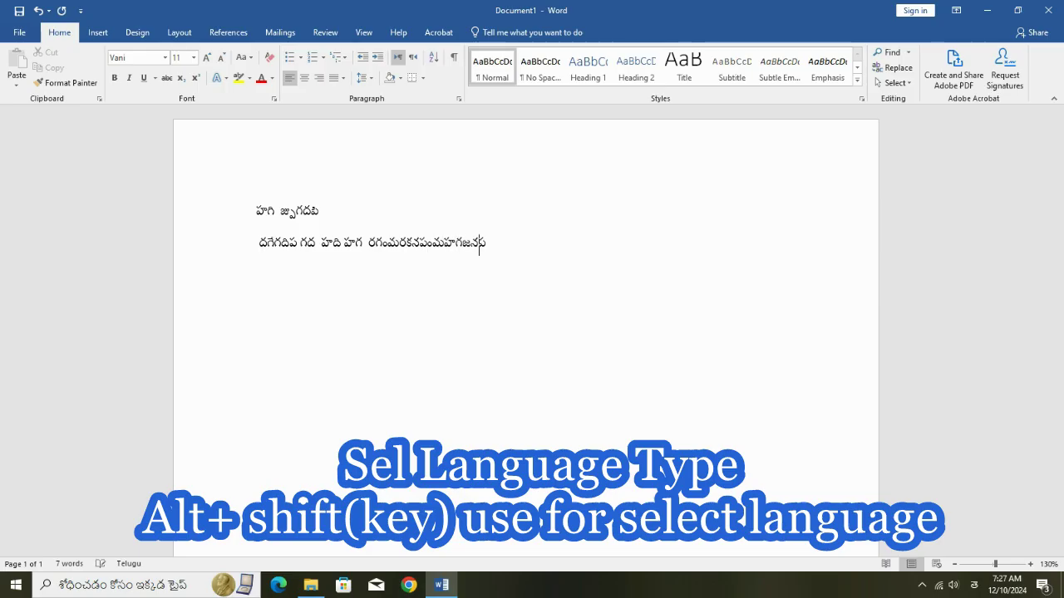
{"action": "type", "text": "మహ"}
{"action": "key", "text": "Return"}
{"action": "type", "text": "హగ"}
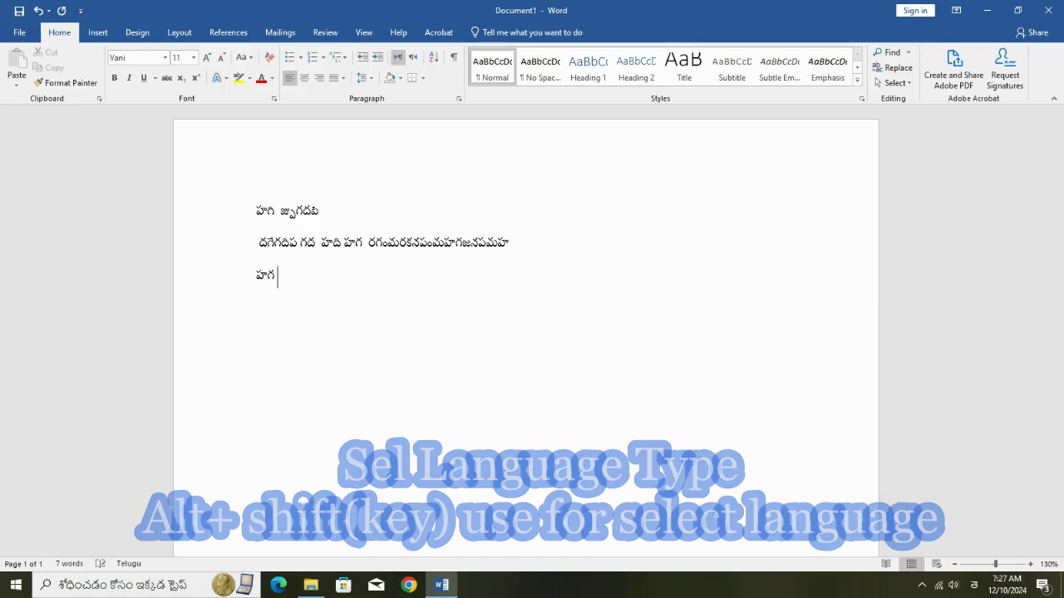
{"action": "type", "text": " వేమరగనంమరగ హు 78 8హగే "}
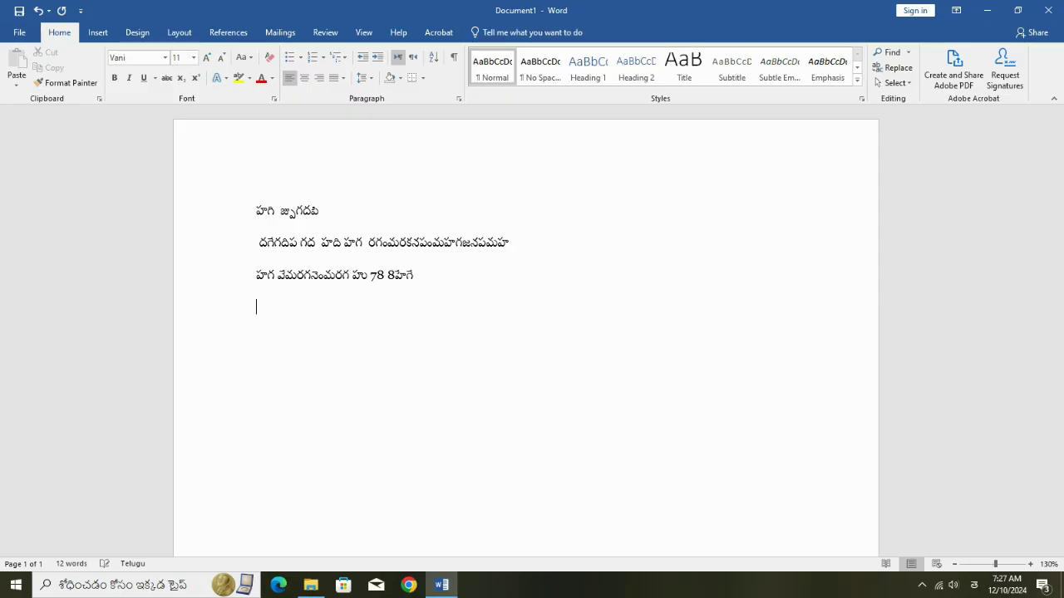
Add the lines "హ హా78 9పేహగేగి హగి హగే 89బా78 88" and "పహి బహేహ్హగి గేహగది పిగద ప9" below the third line.
{"action": "type", "text": "హ హ్78 9పేహగేగ"}
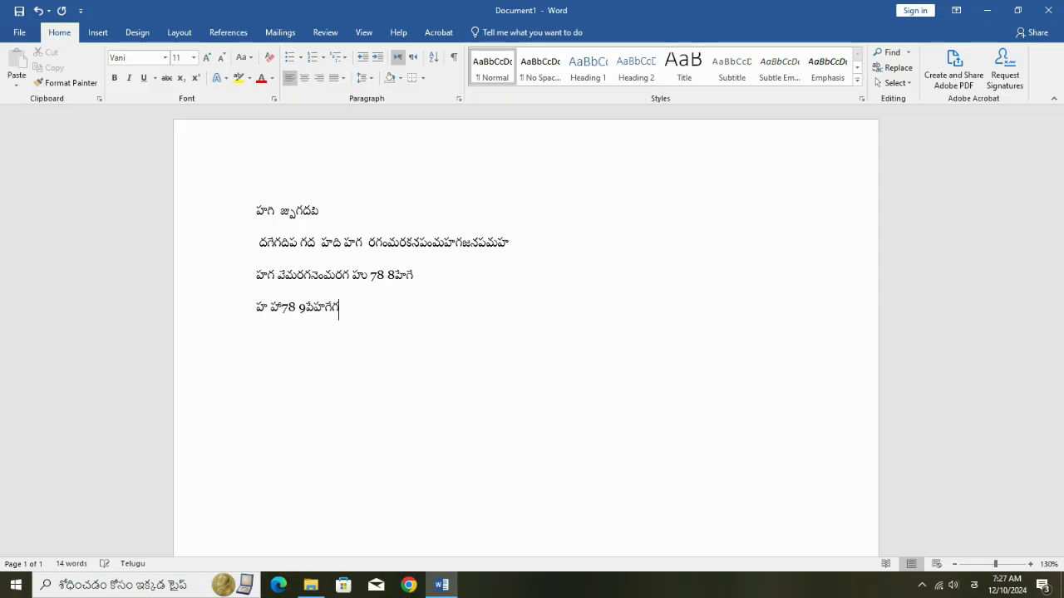
{"action": "type", "text": "ి హగి హగే 89బా78 88 "}
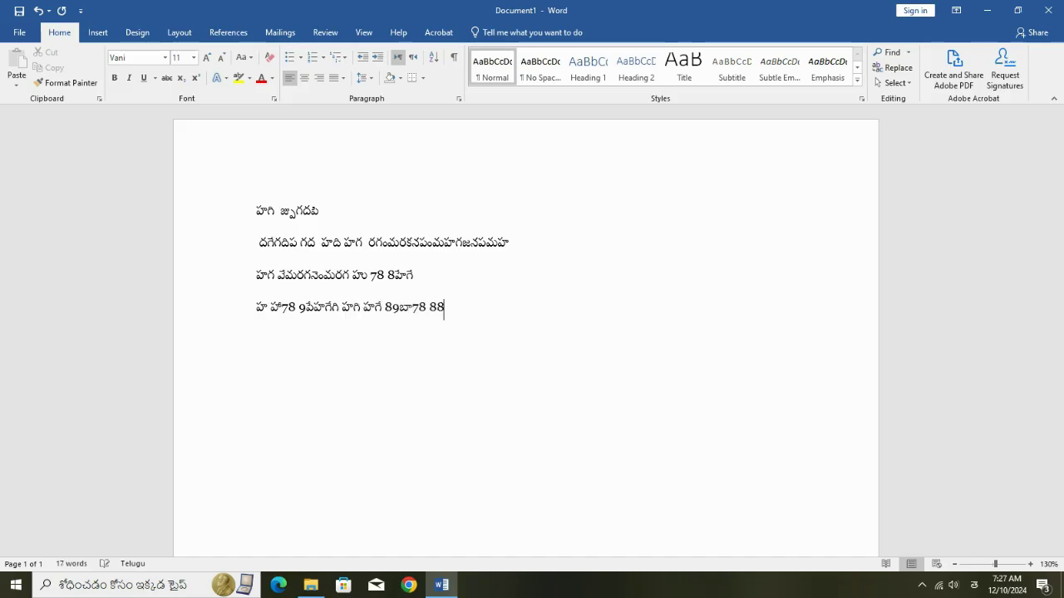
{"action": "type", "text": " పహి బహేహ్హగి గేహగది పిగడ్ ప9"}
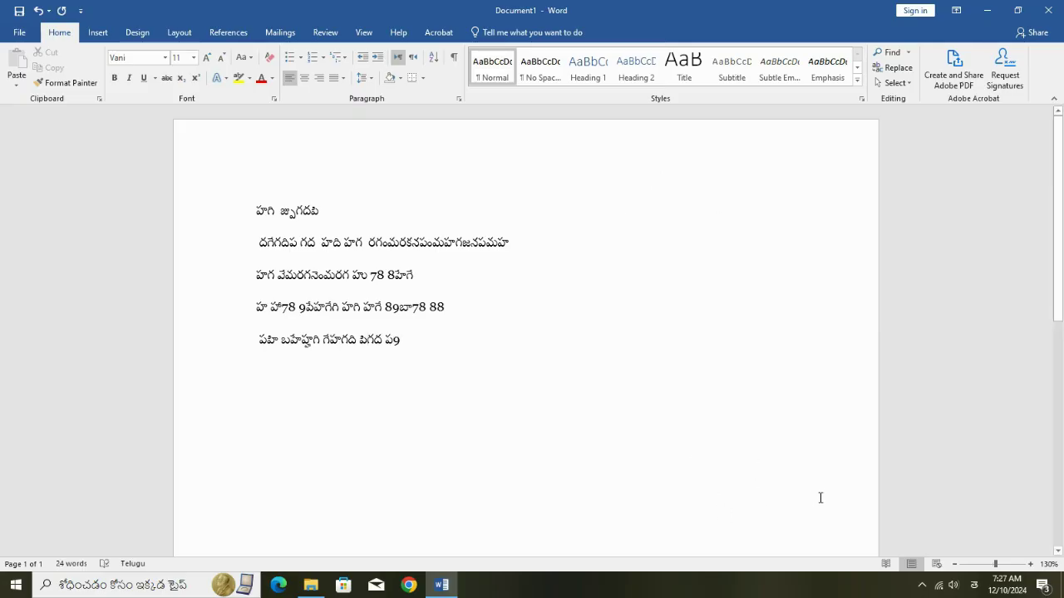
Switch the input to the US English keyboard and write "Hi subscribe" and "Thankyou for" on two new lines below the Telugu text.
{"action": "left_click", "coordinate": [974, 585]}
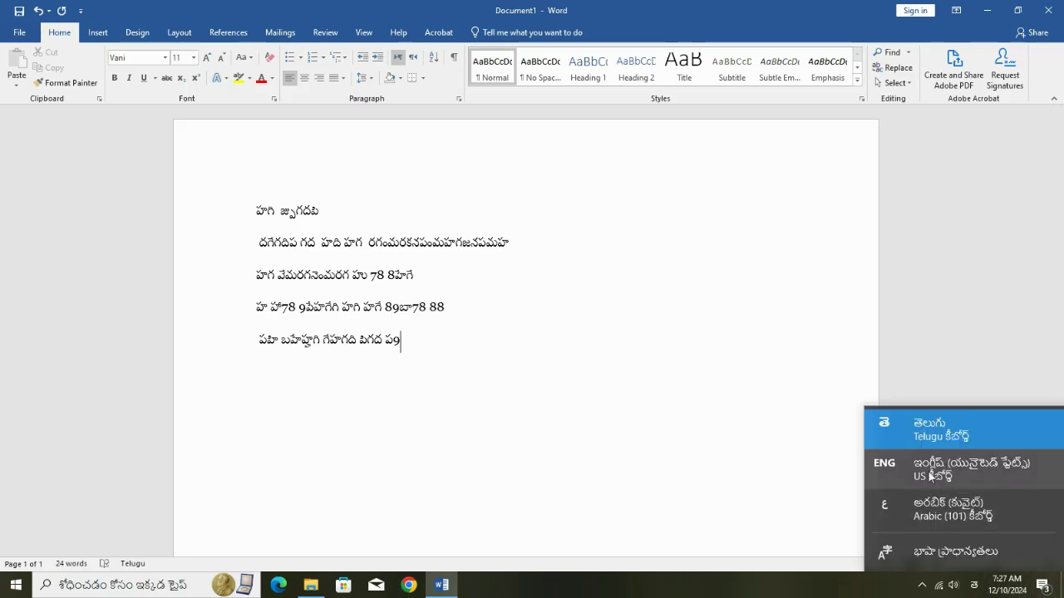
{"action": "left_click", "coordinate": [947, 478]}
{"action": "key", "text": "Return"}
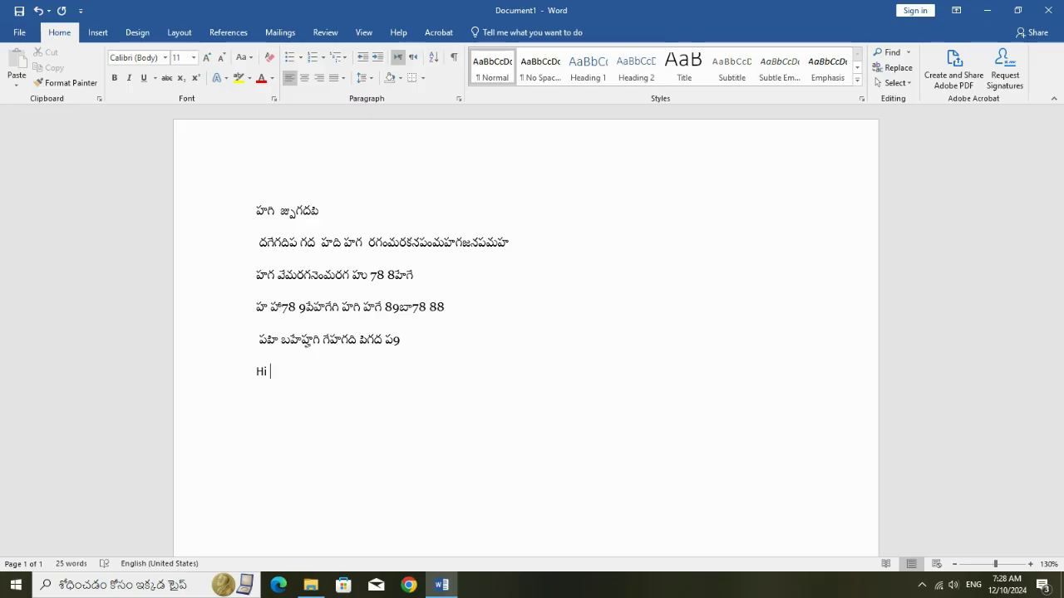
{"action": "type", "text": "hi subsc"}
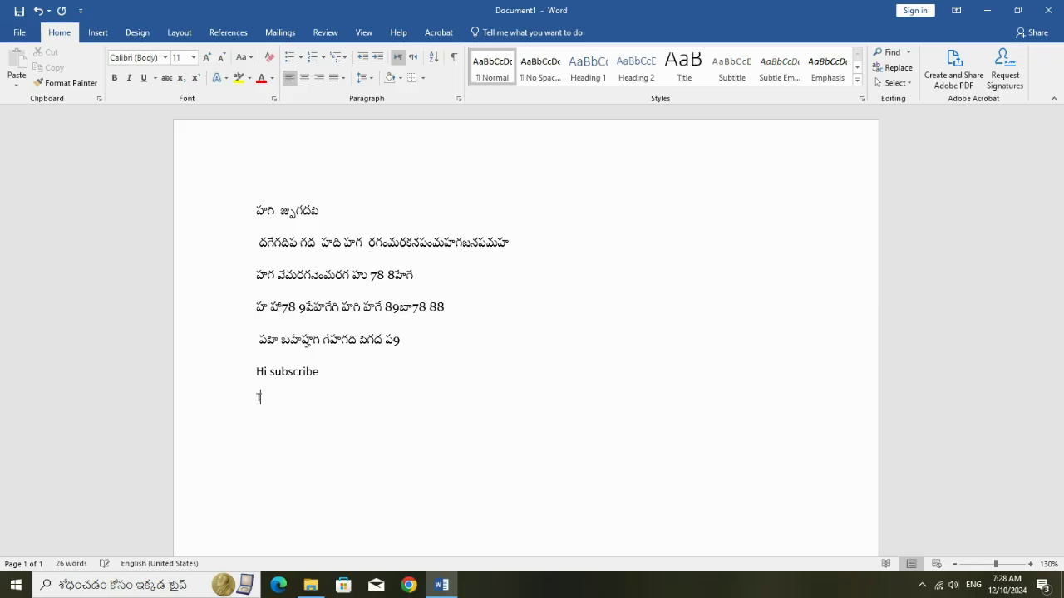
{"action": "type", "text": "ky"}
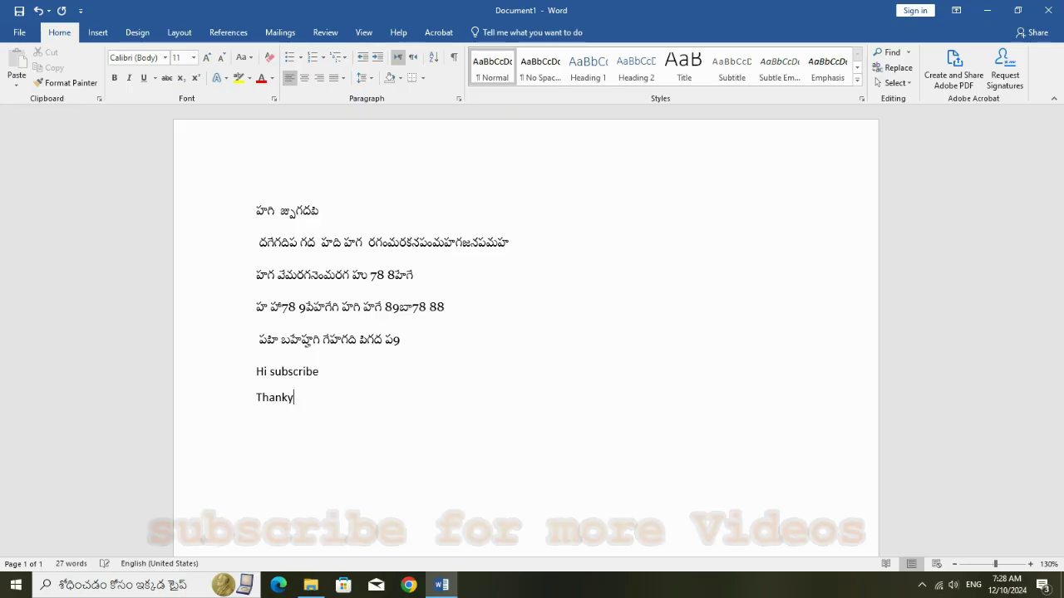
{"action": "type", "text": "ou fo"}
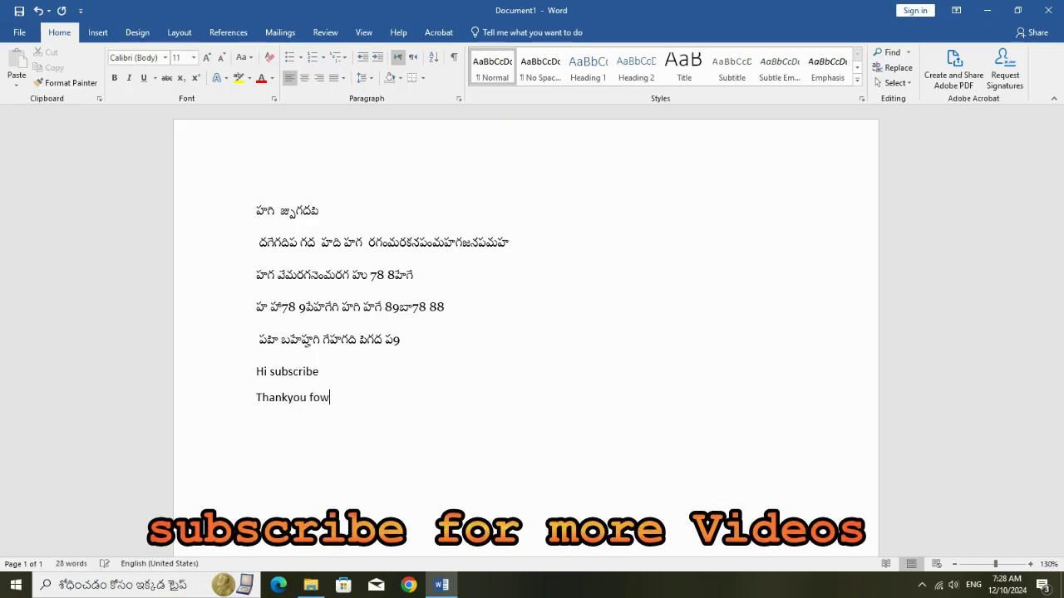
{"action": "type", "text": "r"}
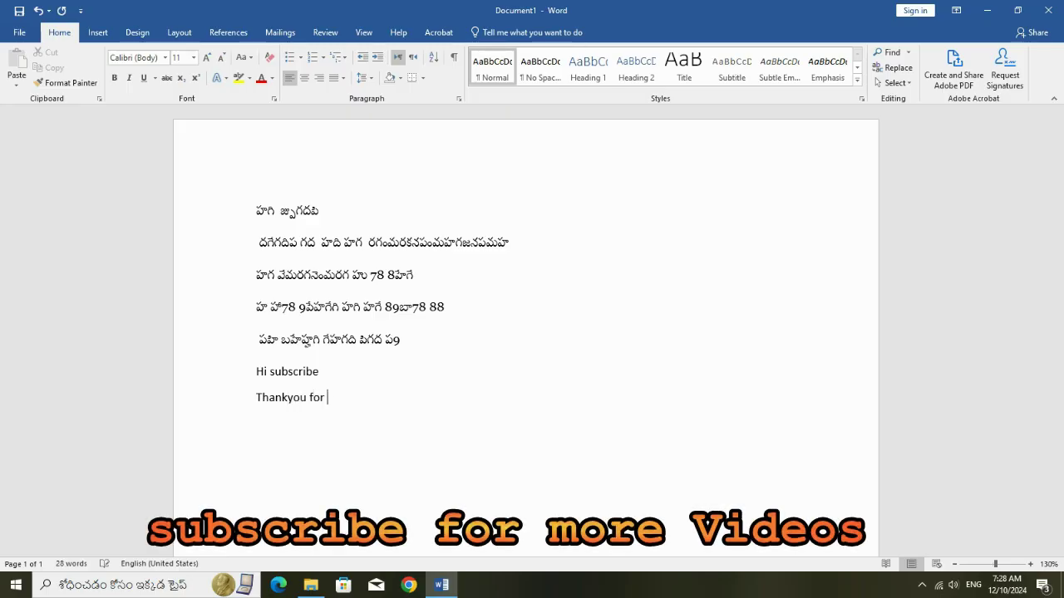